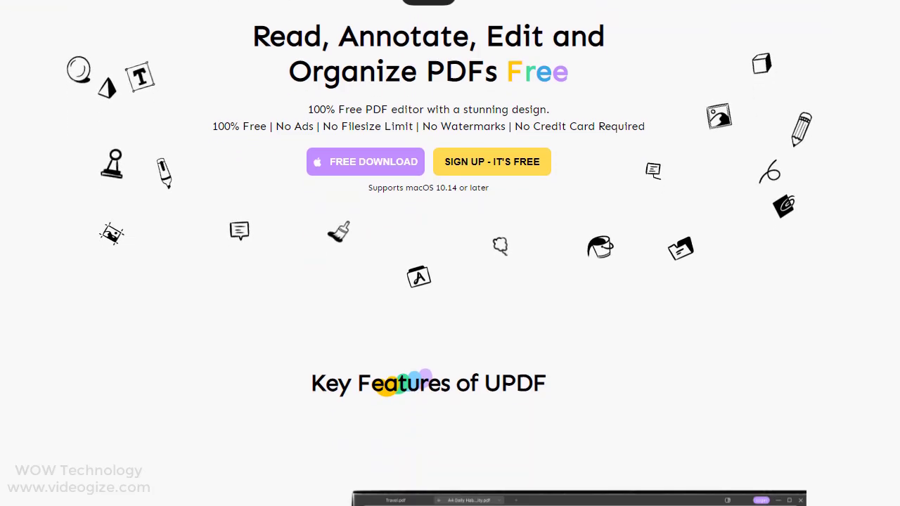
Review the key features of UPDF on its product page, through the PDF image editor section.
scroll(450, 253, "down", 5)
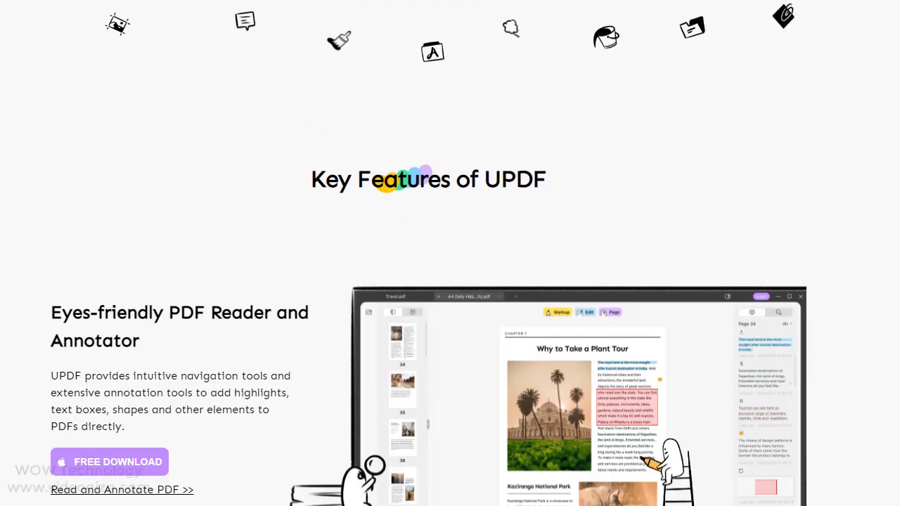
scroll(450, 253, "down", 5)
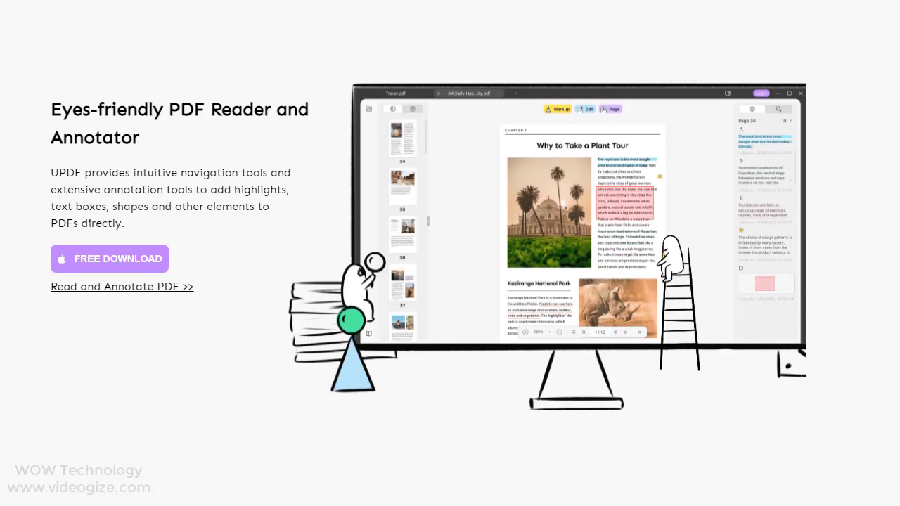
scroll(450, 253, "down", 5)
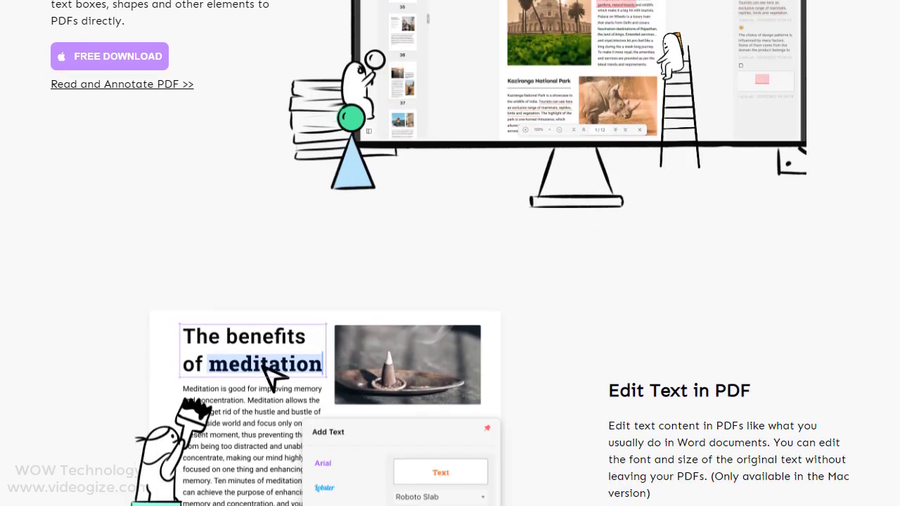
scroll(450, 253, "down", 5)
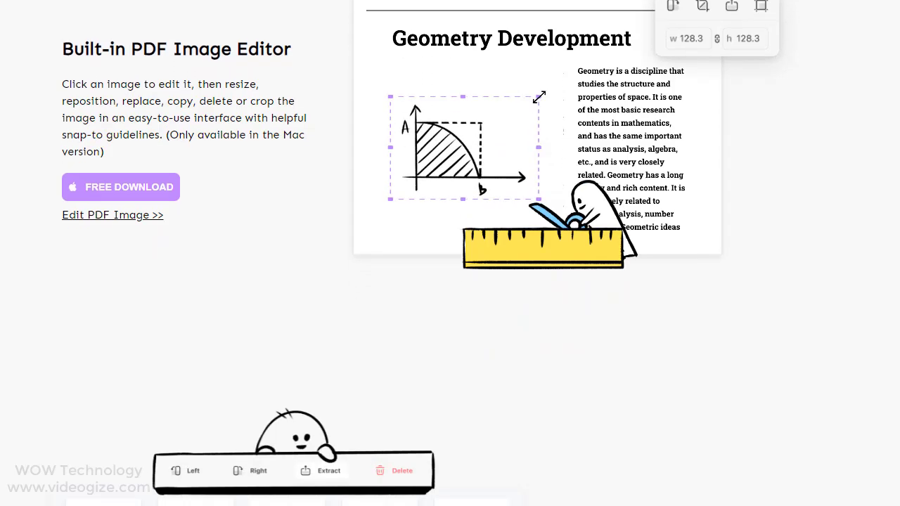
scroll(450, 253, "down", 5)
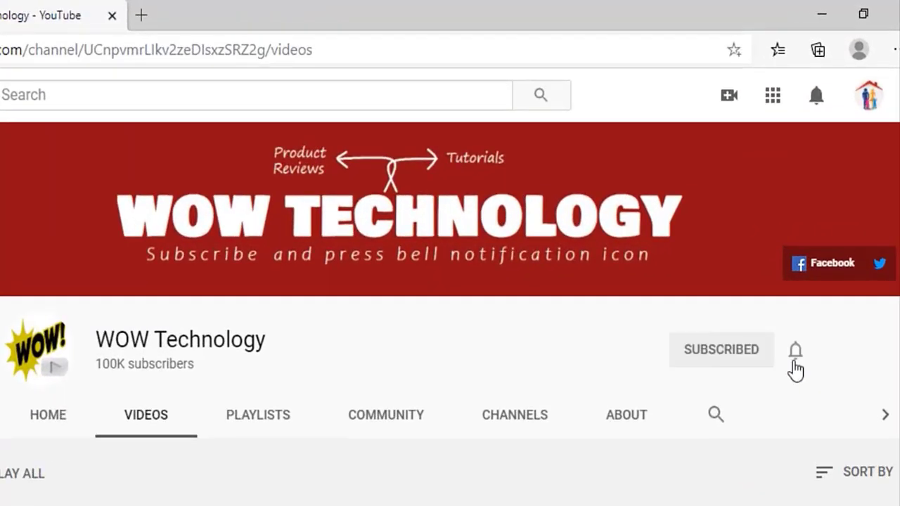
left_click(795, 350)
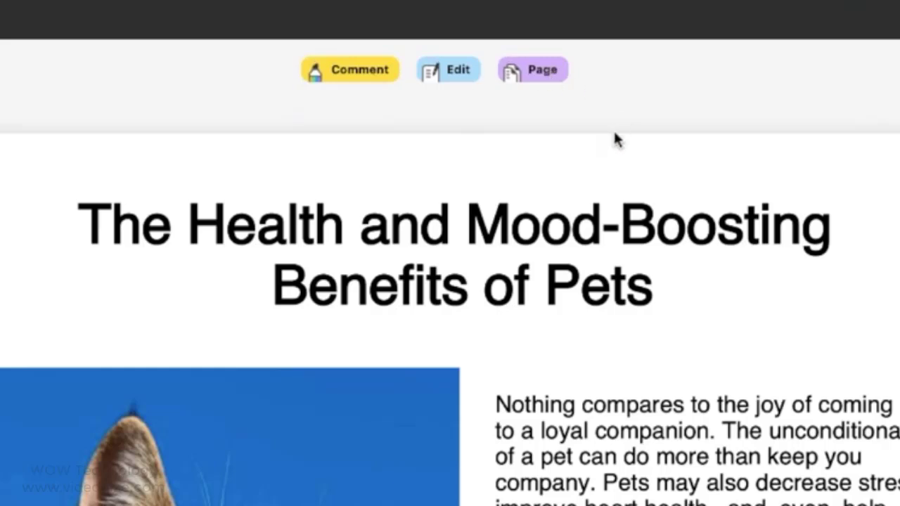
Highlight "benefits from an animal? And which type of pet brings health benefits?" in green on page 1.
left_click(360, 70)
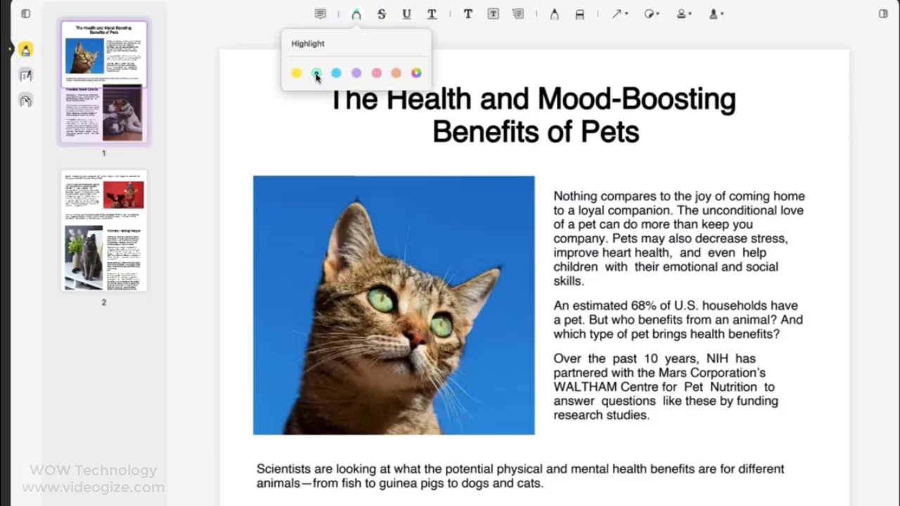
left_click(316, 73)
mouse_move(636, 320)
left_mouse_down()
mouse_move(782, 321)
mouse_move(555, 337)
mouse_move(780, 335)
left_mouse_up()
Strike through "Interacting with animals" and "relationships" in red in the Possible Health Effects section.
left_click(383, 15)
left_click(322, 74)
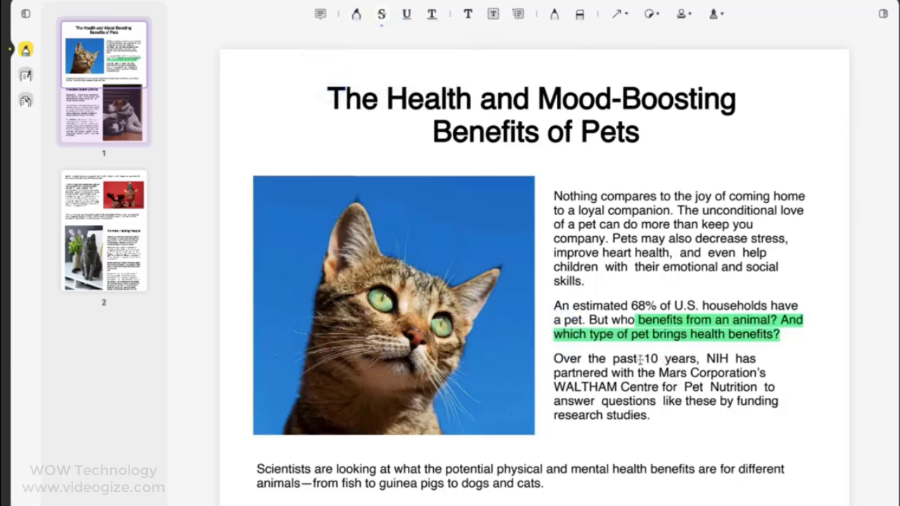
scroll(249, 358, "down", 5)
left_click_drag(249, 358, 389, 358)
scroll(380, 453, "down", 2)
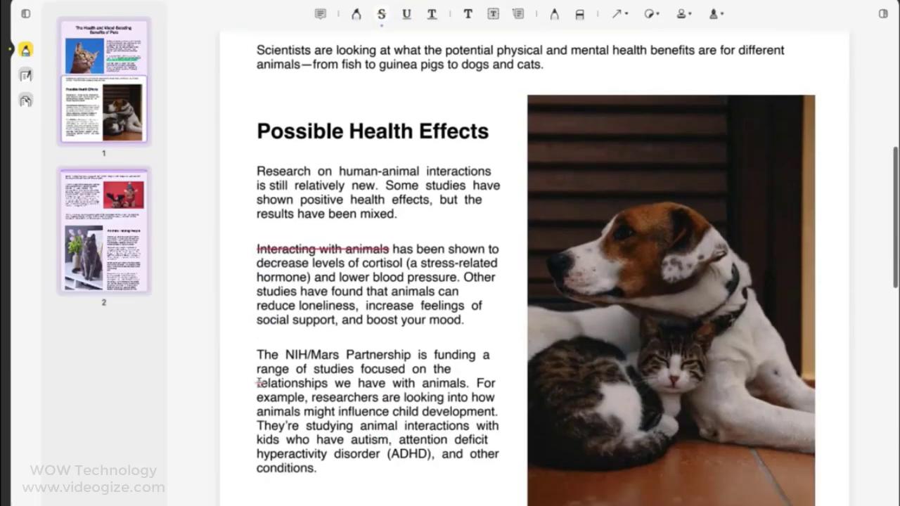
left_click_drag(257, 383, 328, 383)
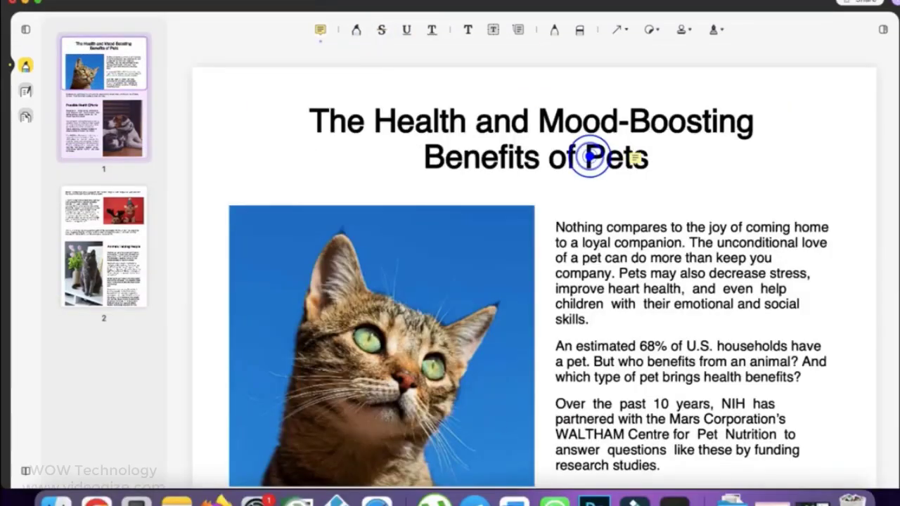
Add a sticky note reading "Hello Bhai" at the end of the title and colour it green.
left_click(641, 162)
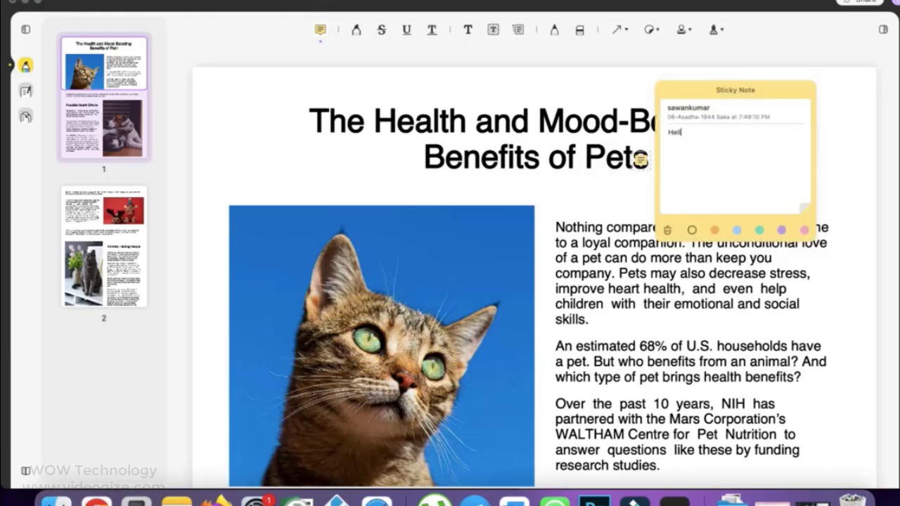
left_click(759, 231)
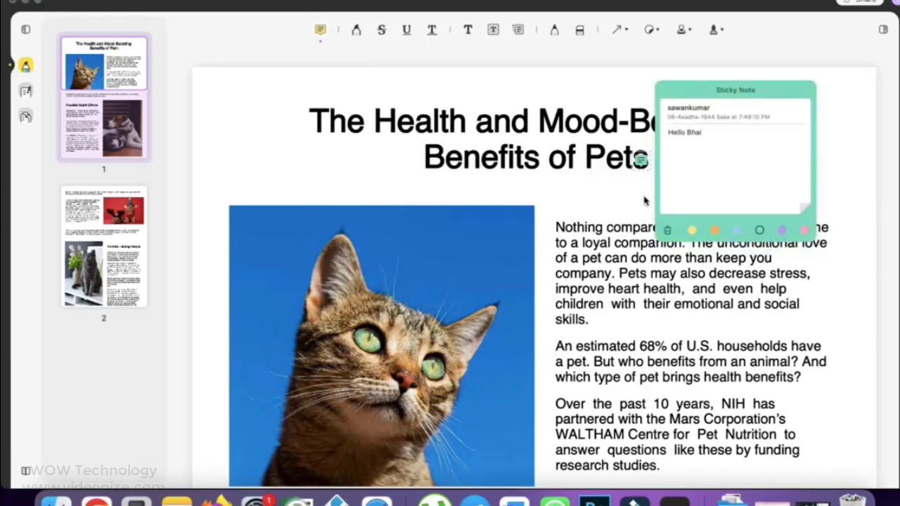
left_click(618, 193)
Circle the opening words of the first paragraph with a black pencil stroke and erase it.
left_click(555, 29)
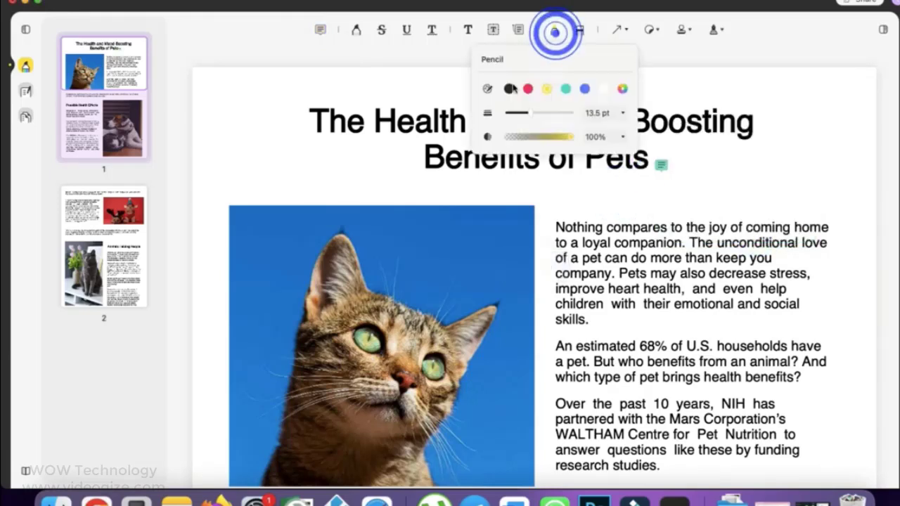
left_click(510, 89)
mouse_move(553, 209)
left_mouse_down()
mouse_move(607, 203)
mouse_move(557, 211)
mouse_move(576, 227)
mouse_move(563, 225)
mouse_move(612, 301)
mouse_move(664, 211)
mouse_move(602, 202)
left_mouse_up()
left_click(578, 33)
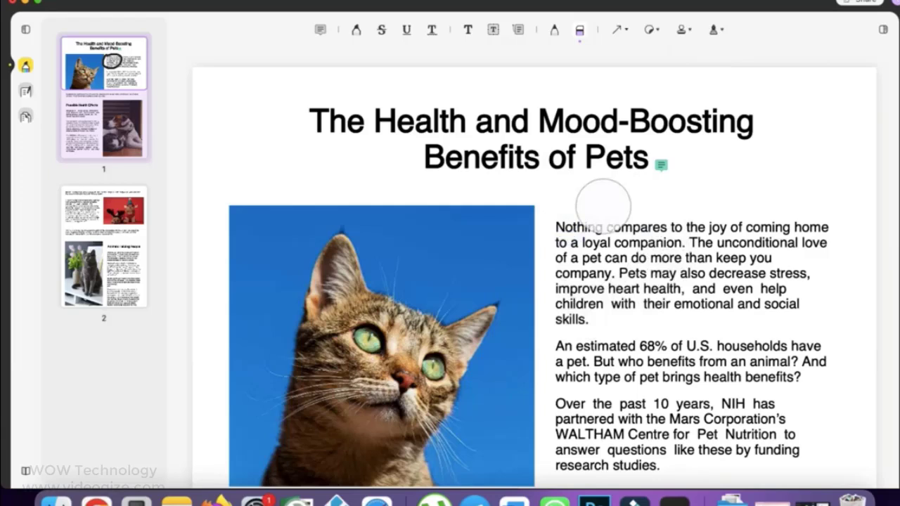
Make the pencil thinner and yellow, and draw a freehand circle around the opening words of the first paragraph.
left_click(555, 33)
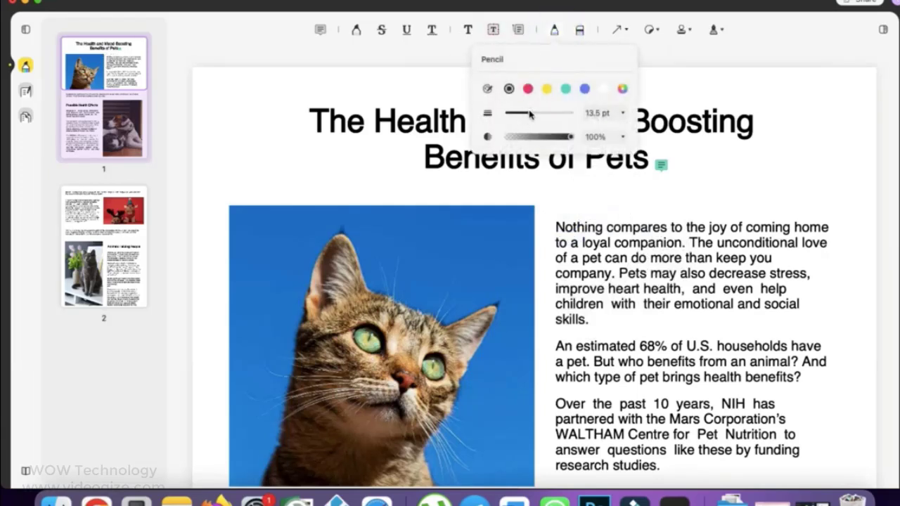
left_click_drag(528, 112, 509, 115)
left_click(546, 88)
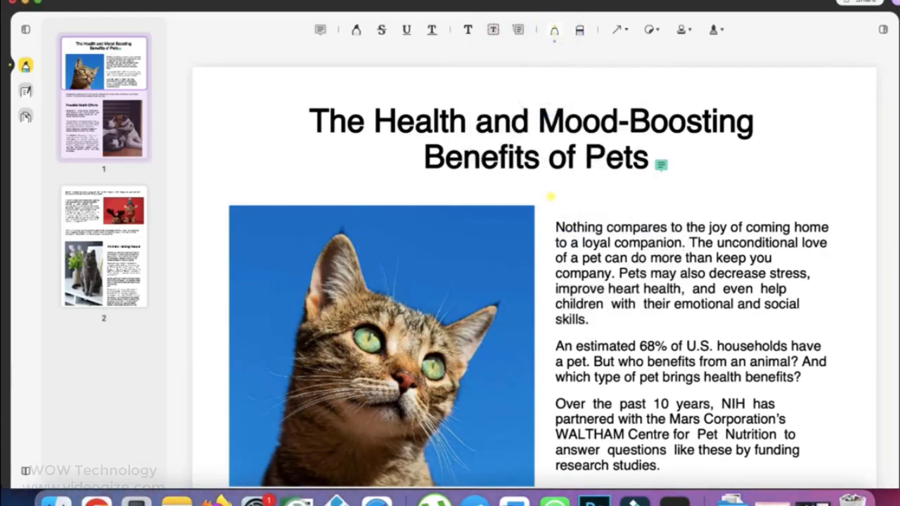
mouse_move(552, 187)
left_mouse_down()
mouse_move(540, 322)
mouse_move(554, 184)
left_mouse_up()
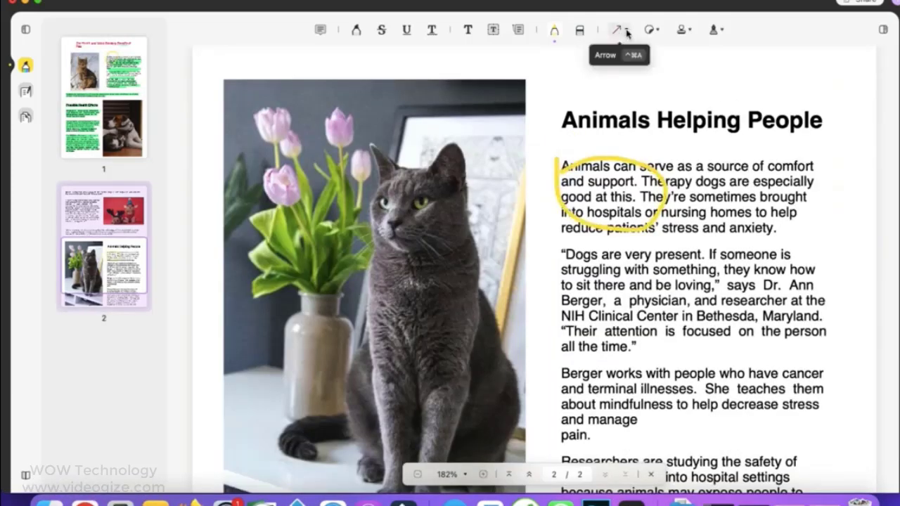
Draw a 2.2 pt red arrow and a thicker red arrow across the Animals Helping People text on page 2.
left_click(625, 32)
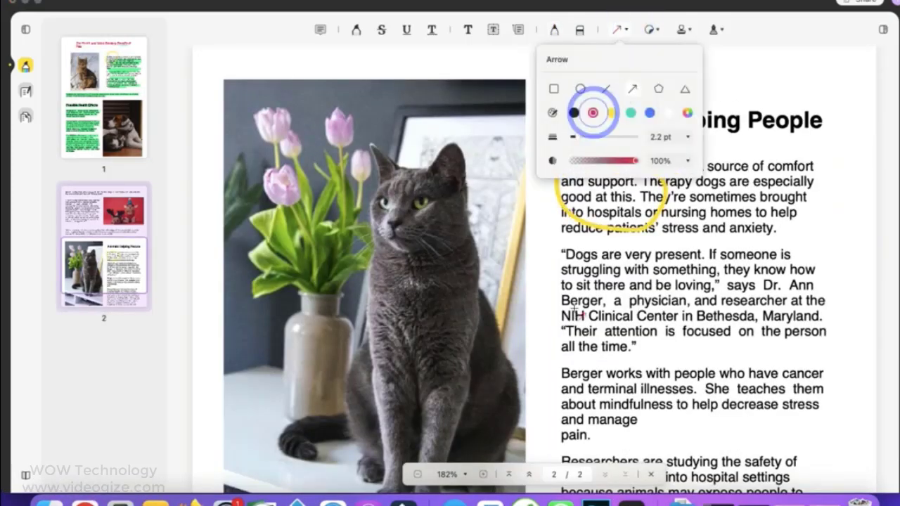
left_click_drag(572, 304, 689, 209)
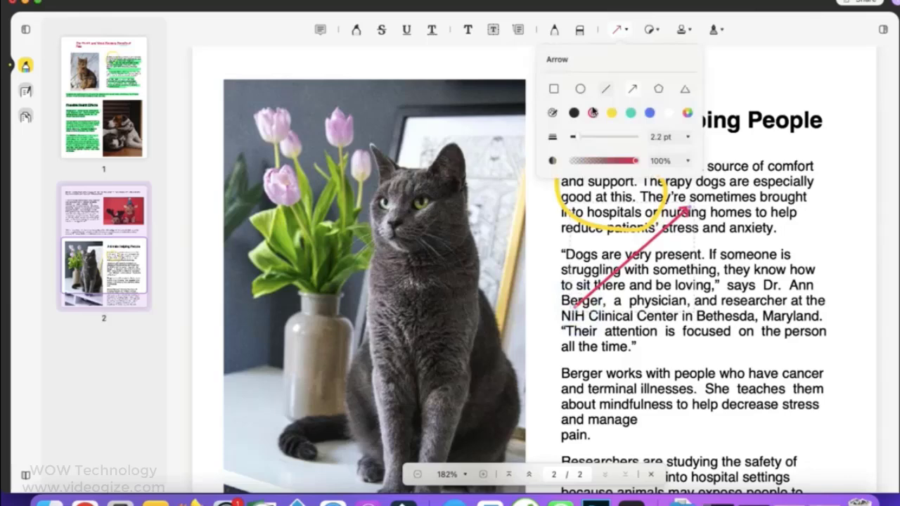
left_click(593, 138)
left_click_drag(641, 395, 750, 266)
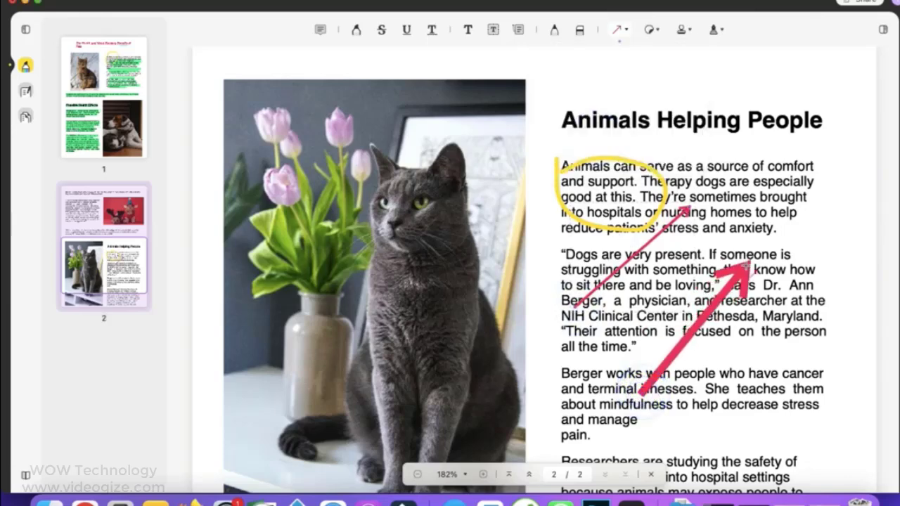
Place the peace-hand sticker from the Mood set on the last paragraph of page 2 and enlarge it.
left_click(649, 29)
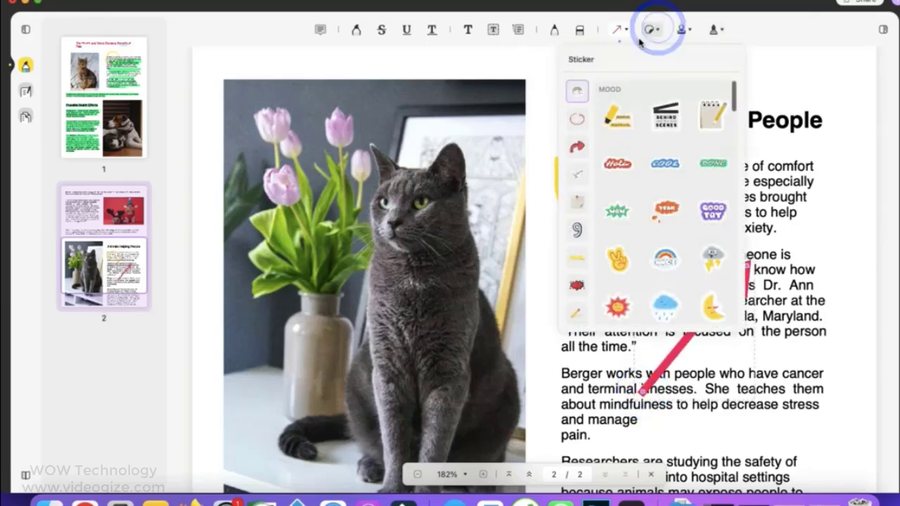
scroll(614, 295, "down", 5)
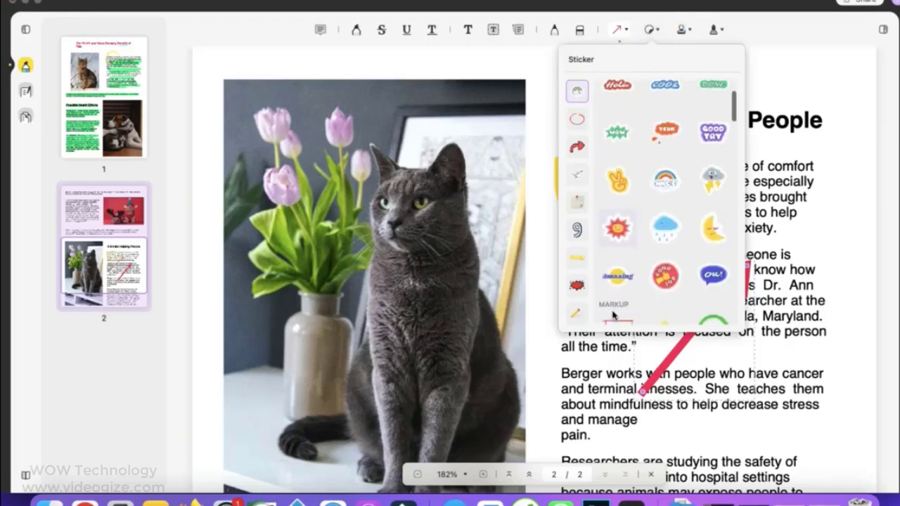
left_click(611, 163)
scroll(605, 346, "down", 5)
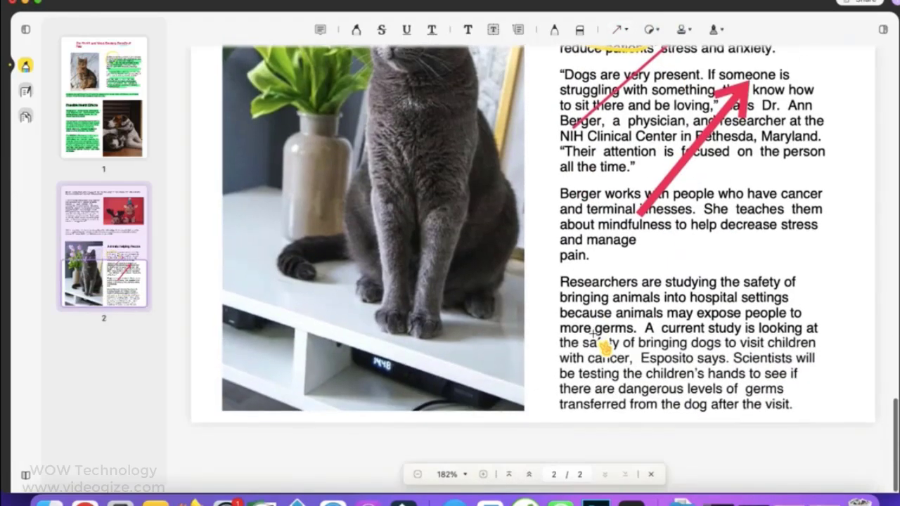
left_click(655, 262)
left_click_drag(655, 262, 646, 383)
Place the APPROVED stamp on the picture of the grey cat on page 2.
left_click(690, 31)
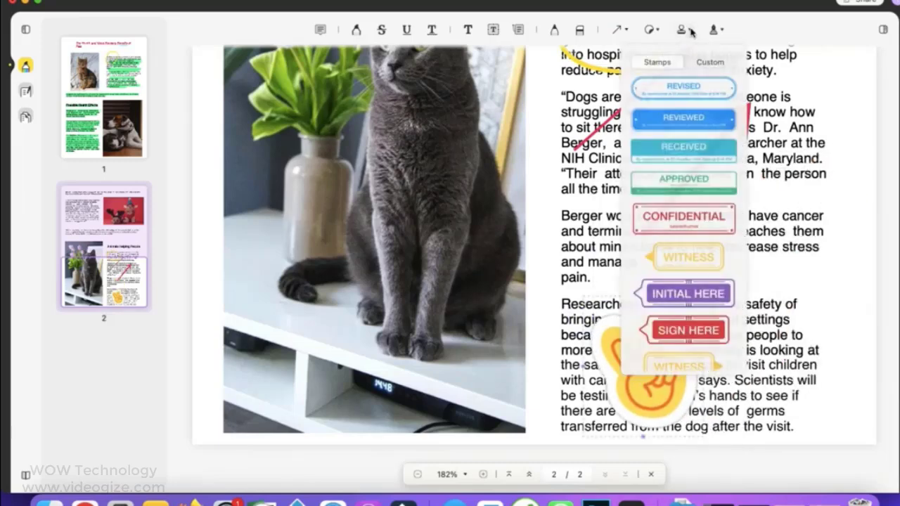
left_click(668, 179)
left_click(329, 290)
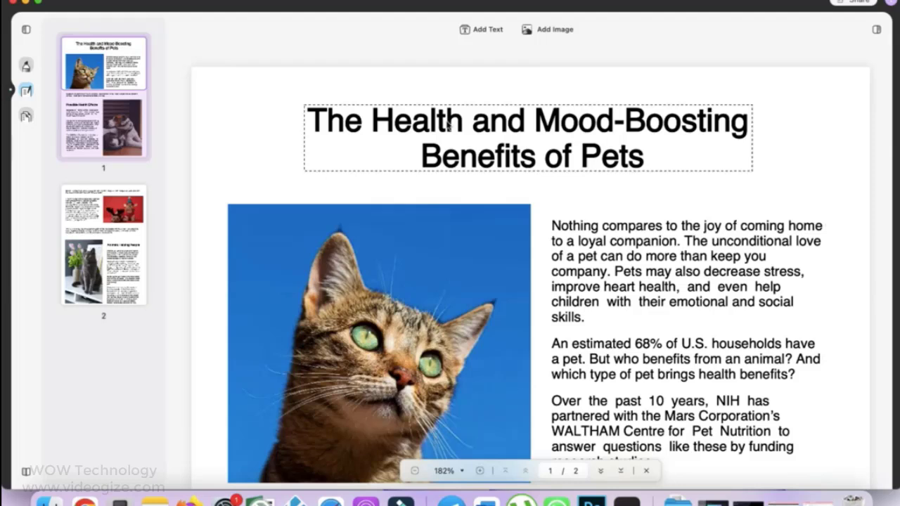
Edit the whole page 1 title, making its text red and italic and adjusting its font size.
left_click(447, 121)
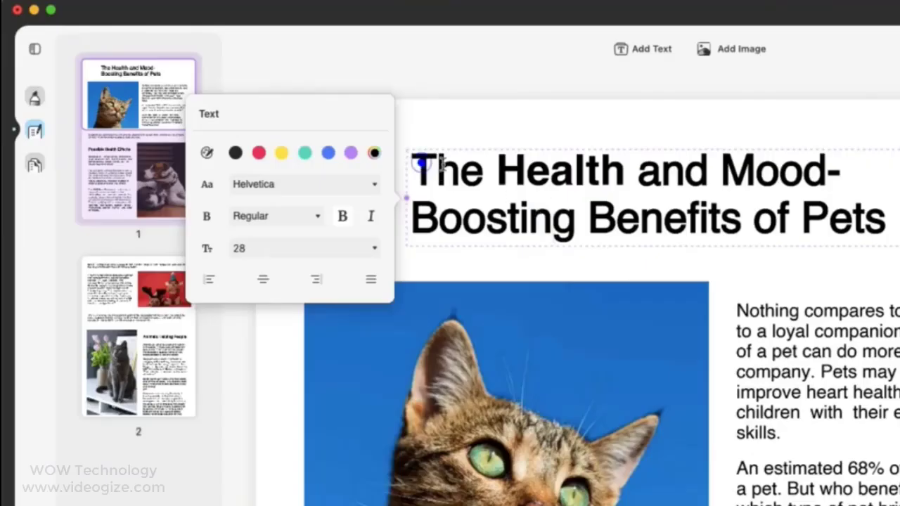
left_click_drag(419, 163, 896, 241)
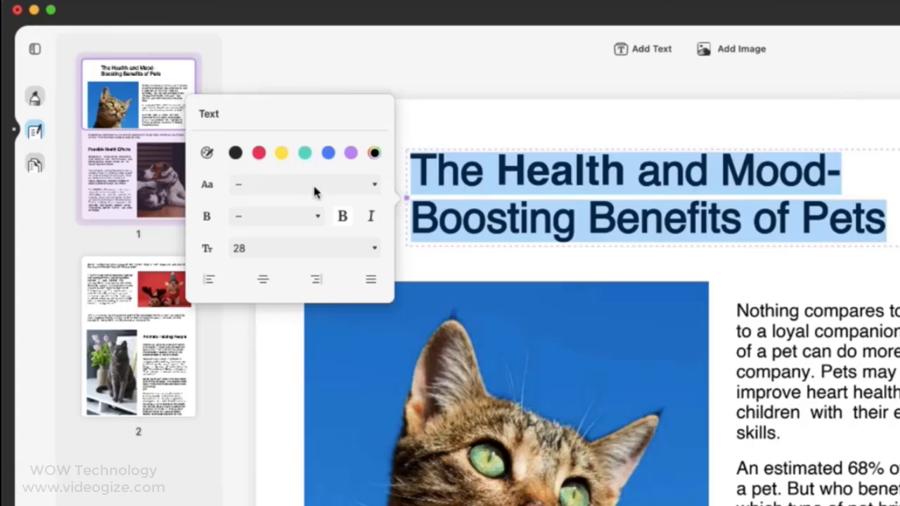
left_click(259, 154)
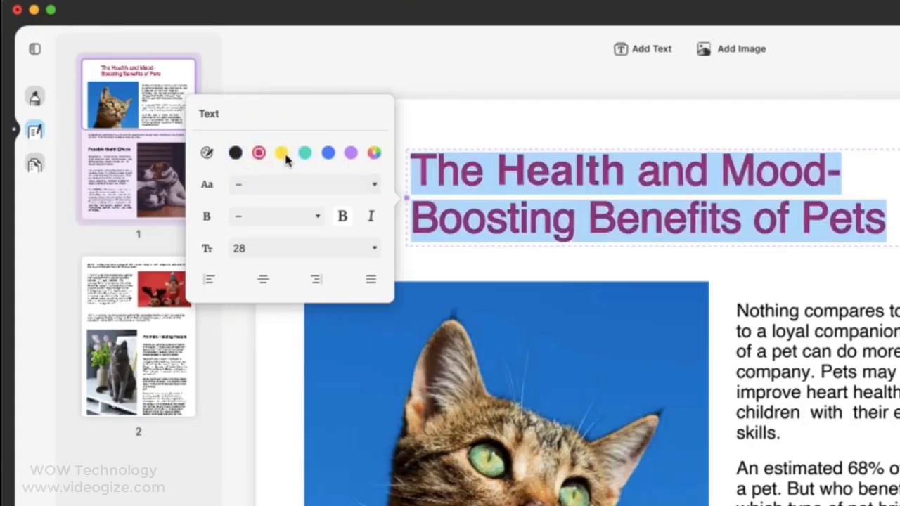
left_click(281, 154)
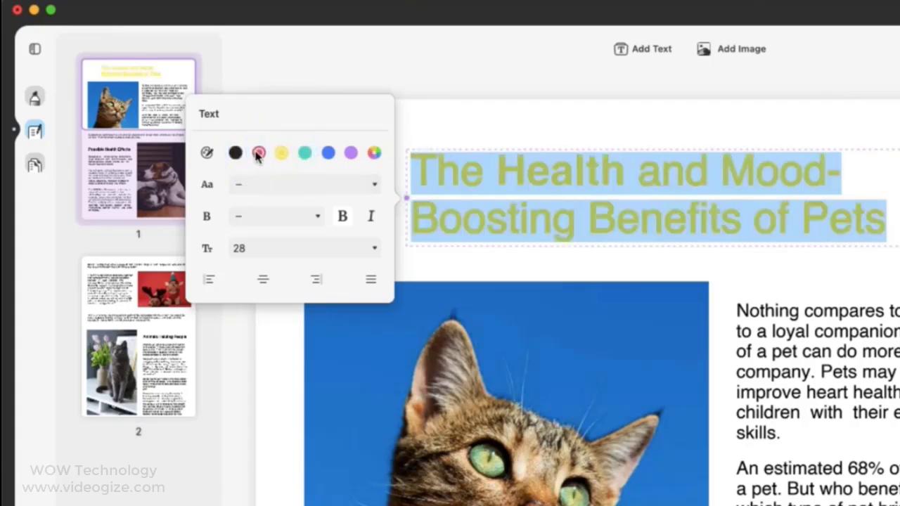
left_click(258, 153)
left_click(370, 218)
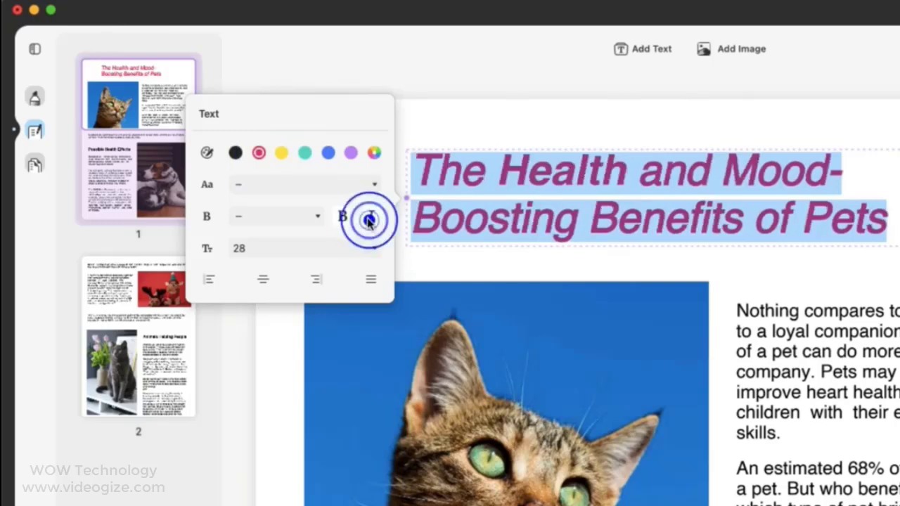
left_click(296, 255)
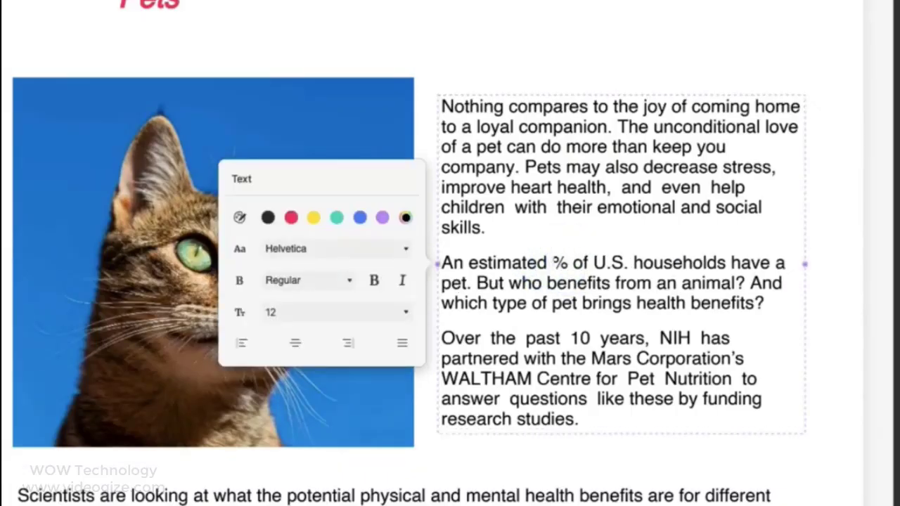
Change the household percentage to 70% and the NIH partnership period to 12 years in the page 1 text.
type("70")
left_click(596, 339)
key("BackSpace")
type("2")
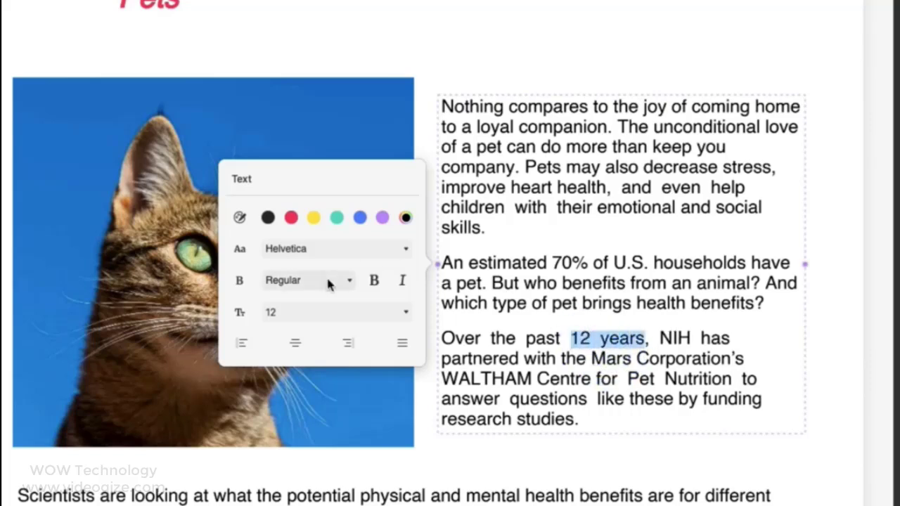
Make the words "12 years" bold and blue.
left_click(372, 283)
left_click(313, 217)
left_click(360, 217)
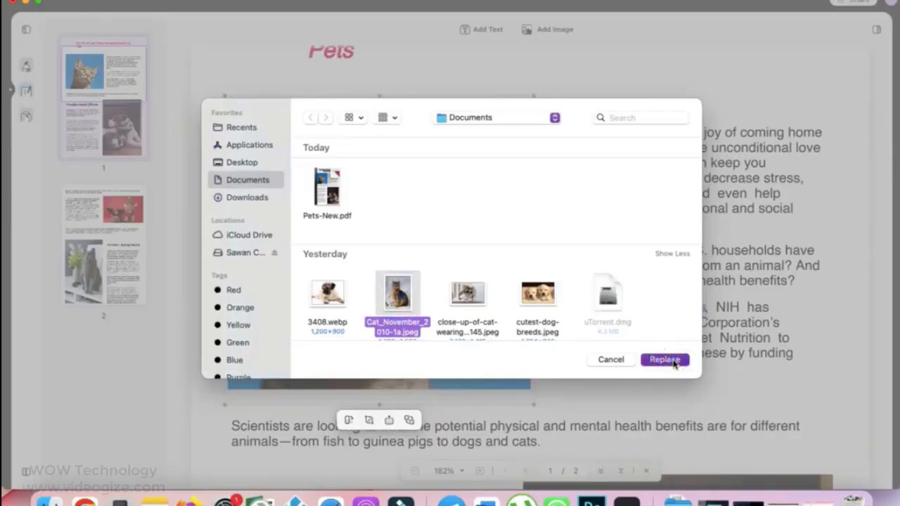
Replace the cat picture on page 1 with the image Cat_November_2010-1a.jpeg.
left_click(591, 407)
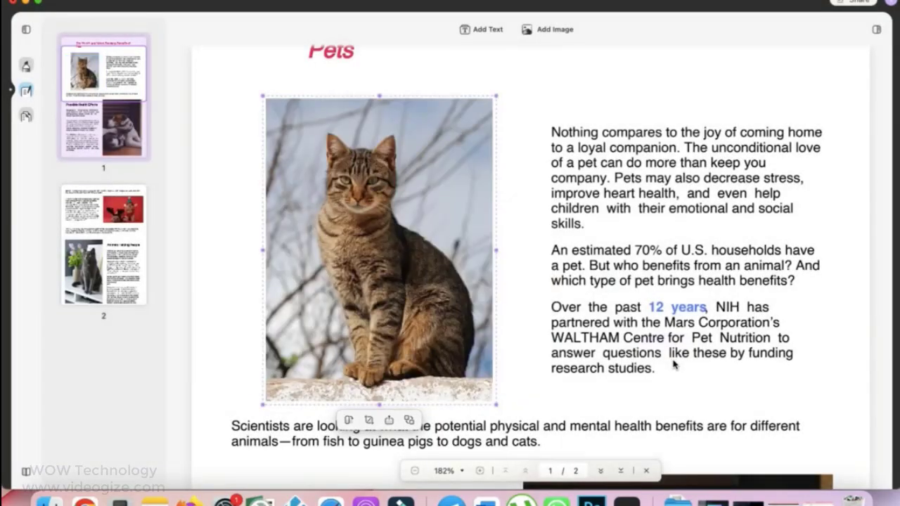
scroll(673, 364, "down", 5)
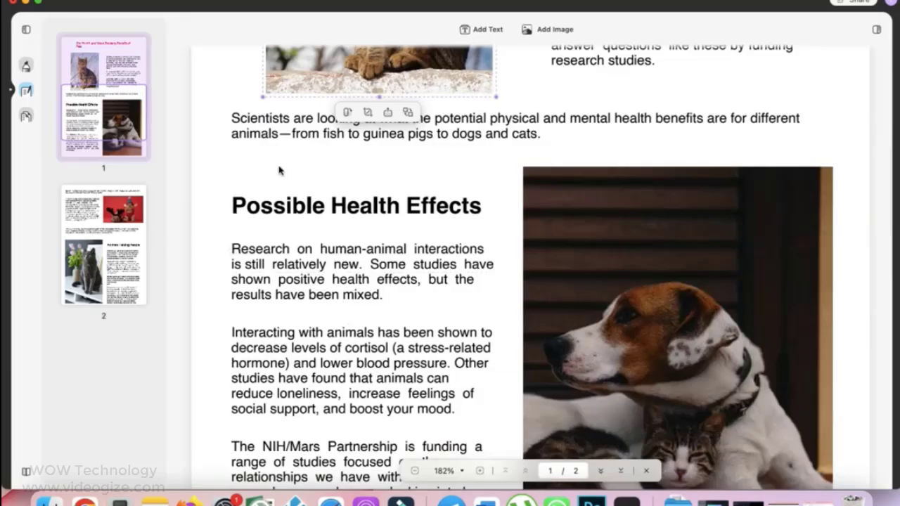
Try to crop the picture of the two costumed dogs on page 2 to about 232.5 by 168.9.
scroll(278, 170, "up", 7)
scroll(280, 170, "down", 20)
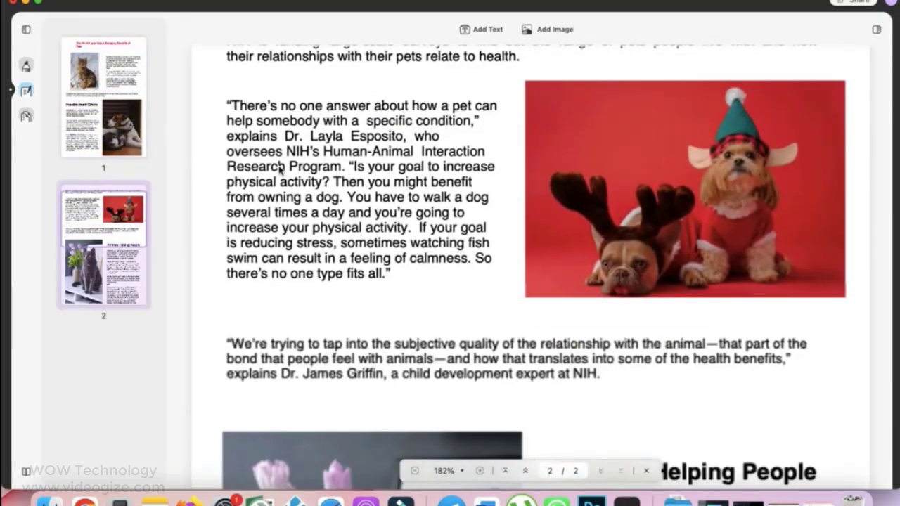
scroll(280, 170, "up", 1)
left_click(684, 230)
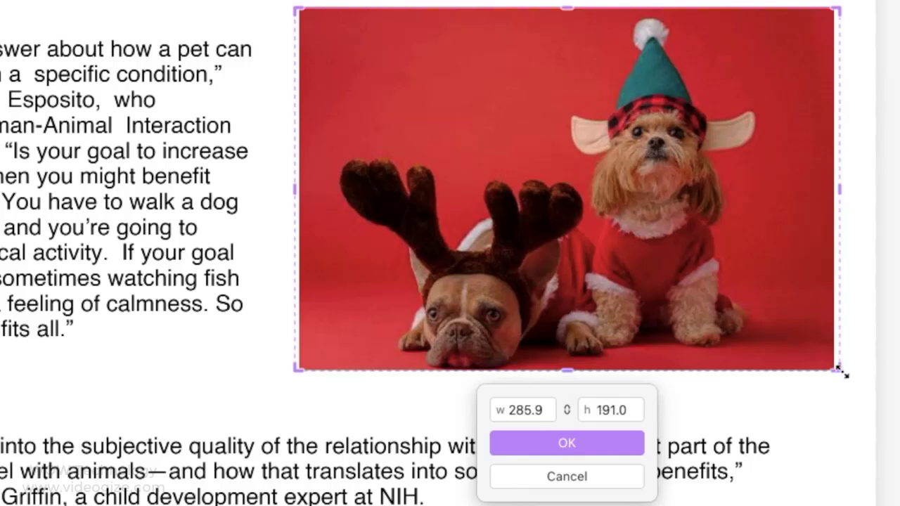
left_click_drag(840, 370, 737, 328)
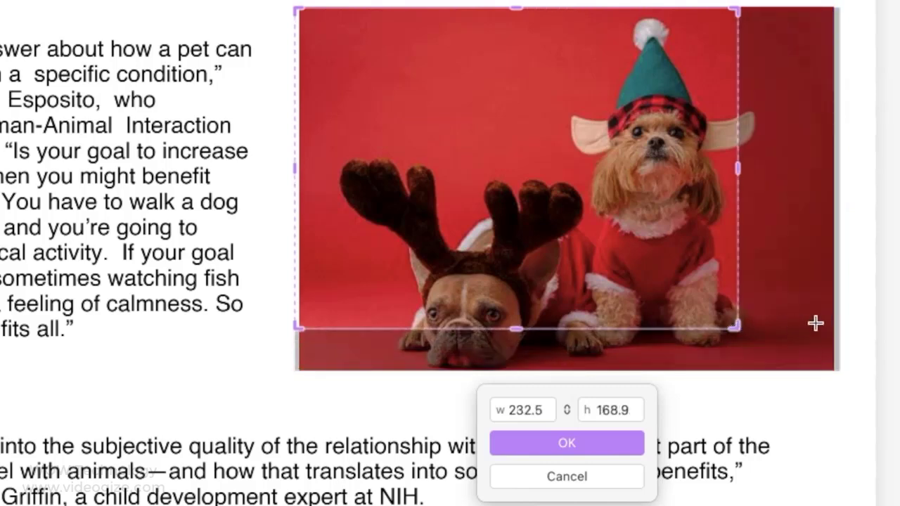
left_click(603, 478)
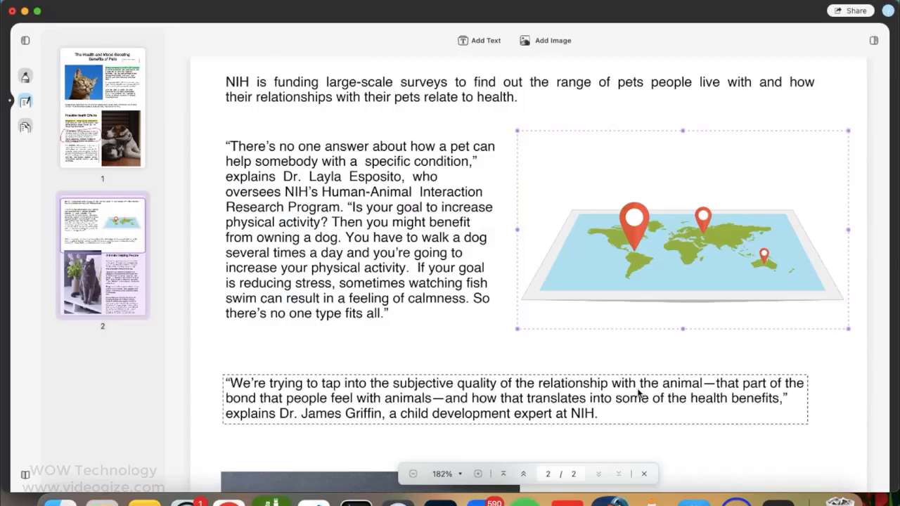
Reorder the word-formation worksheet's pages so that page 2, the answer key, comes before page 1.
left_click(638, 384)
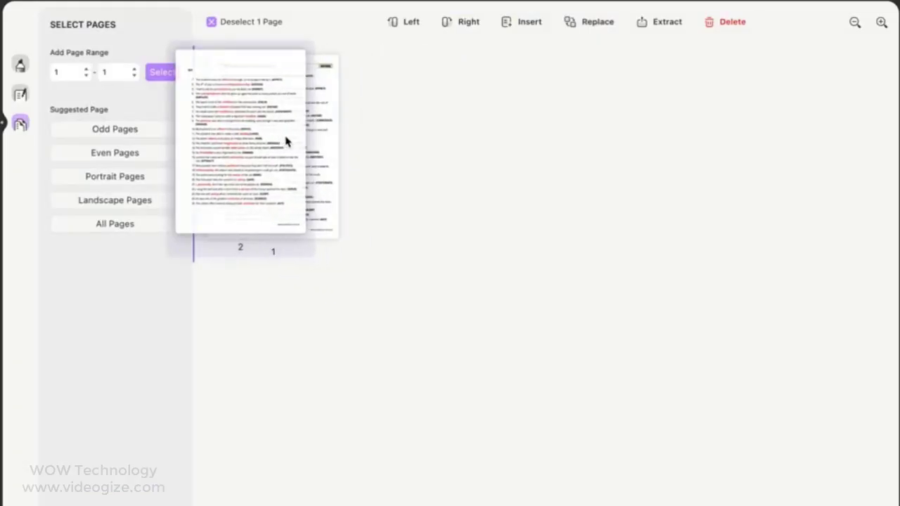
left_click(272, 145)
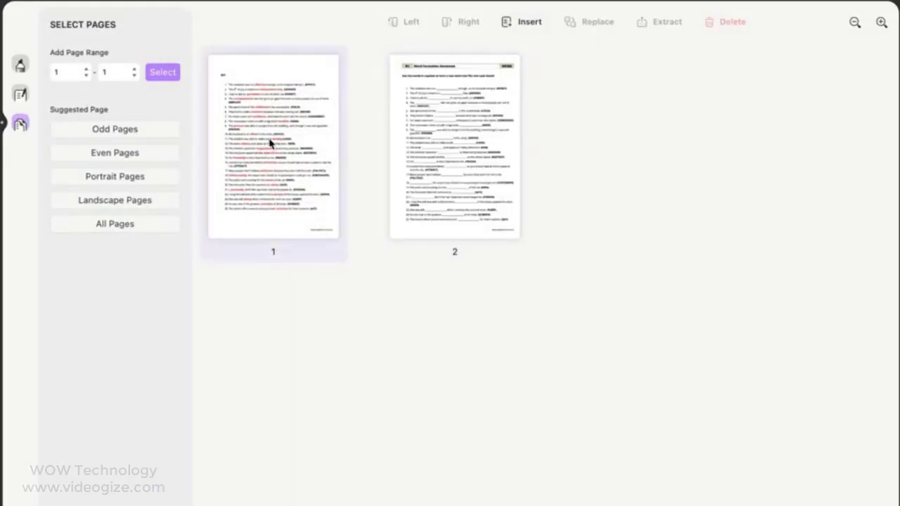
left_click(272, 144)
left_click(272, 144)
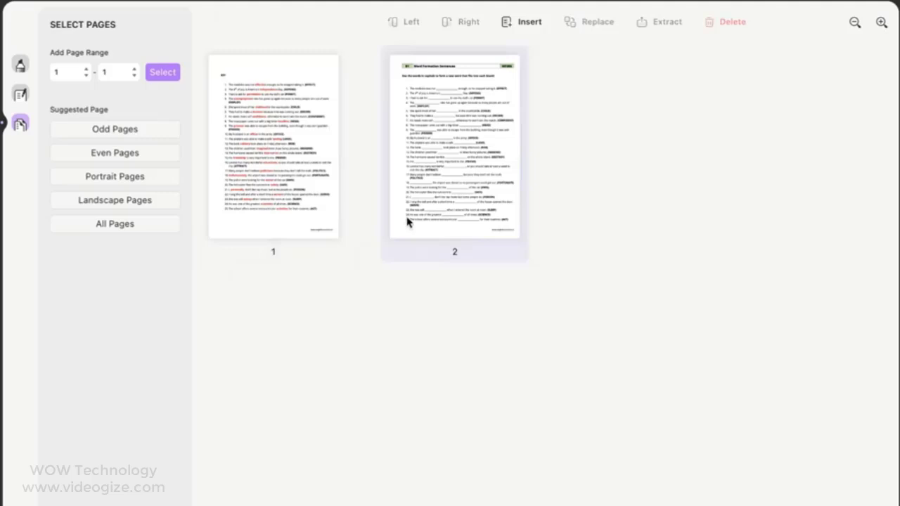
Insert wf014-word-formation-sentences.pdf from the GEP Lessons folder on the Desktop and move its answer key page to position 2.
left_click(533, 25)
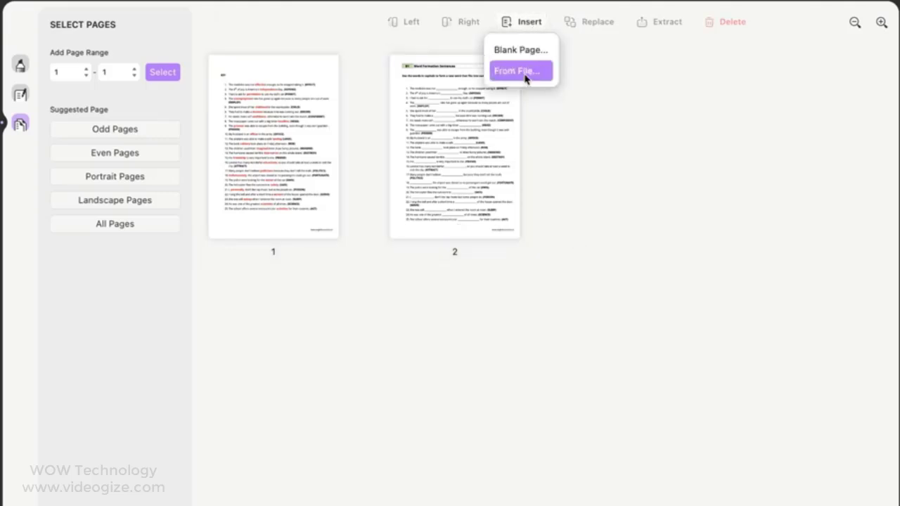
left_click(523, 72)
scroll(232, 317, "down", 3)
left_click(202, 288)
left_click(571, 234)
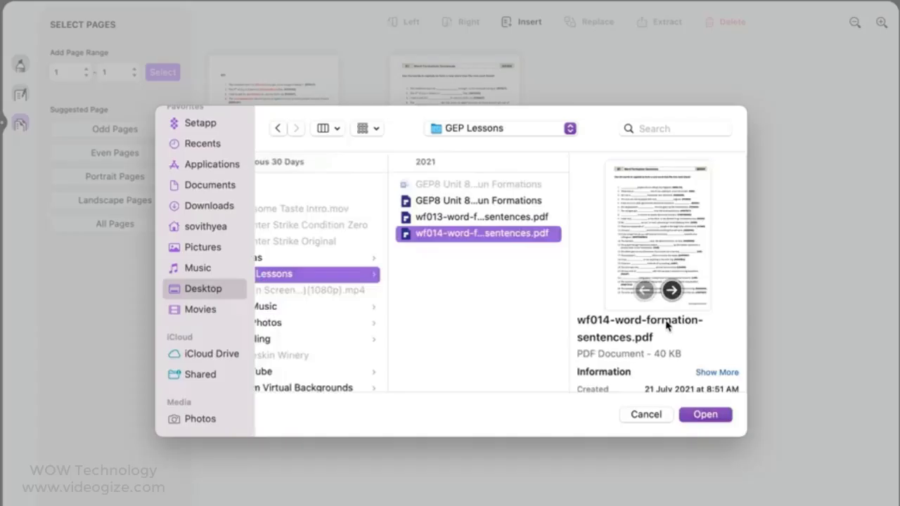
left_click(705, 414)
left_click_drag(809, 149, 386, 144)
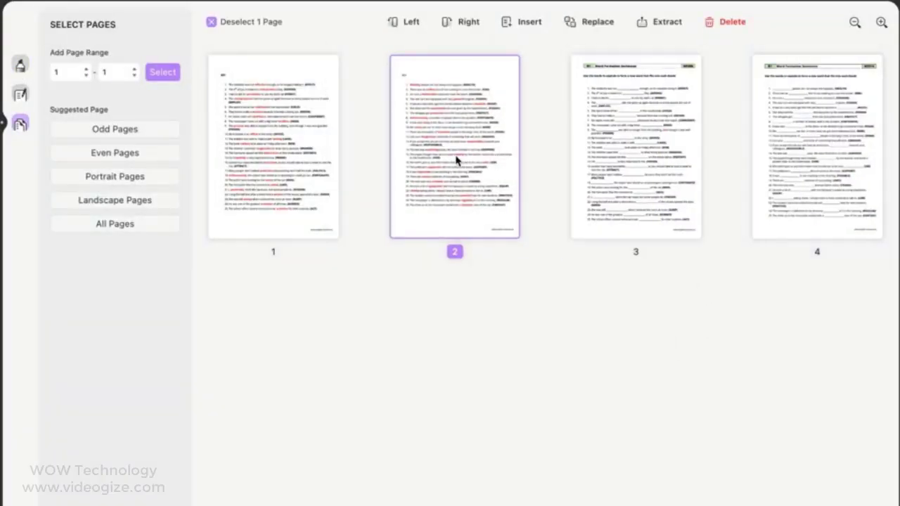
left_click(272, 145)
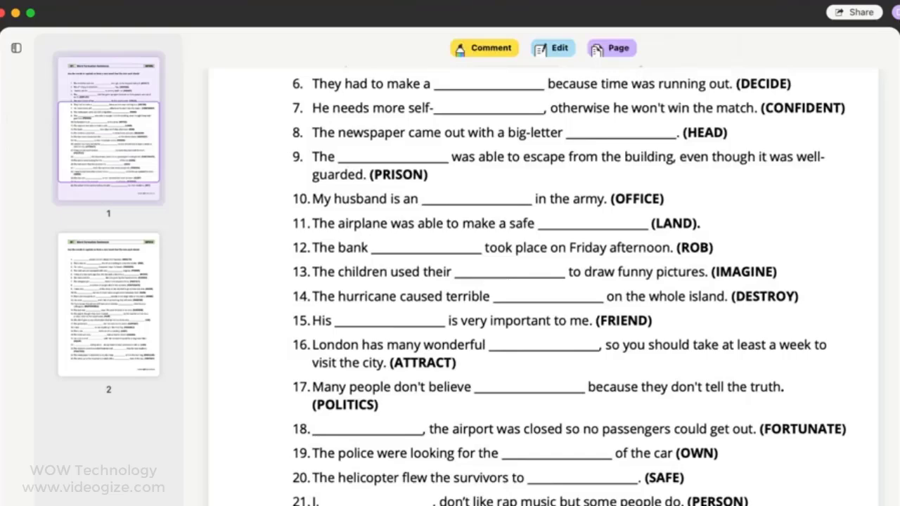
Open the sharing options for the word-formation worksheet PDF.
left_click(855, 12)
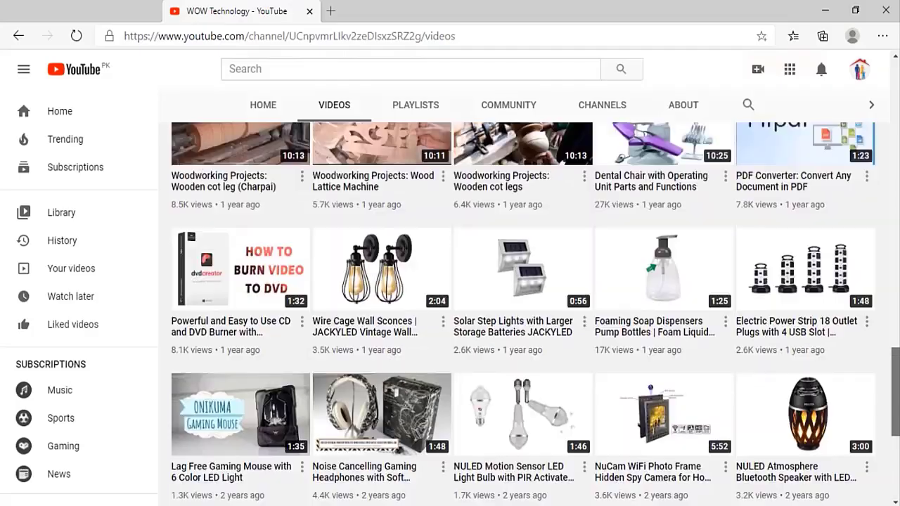
Subscribe to the WOW Technology channel on YouTube and open its notification options.
scroll(516, 317, "up", 15)
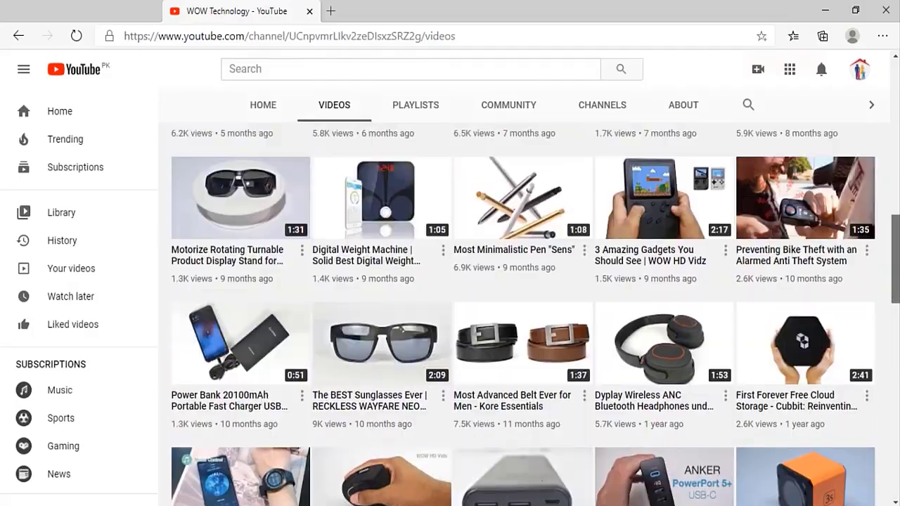
scroll(805, 269, "up", 3)
left_click(805, 261)
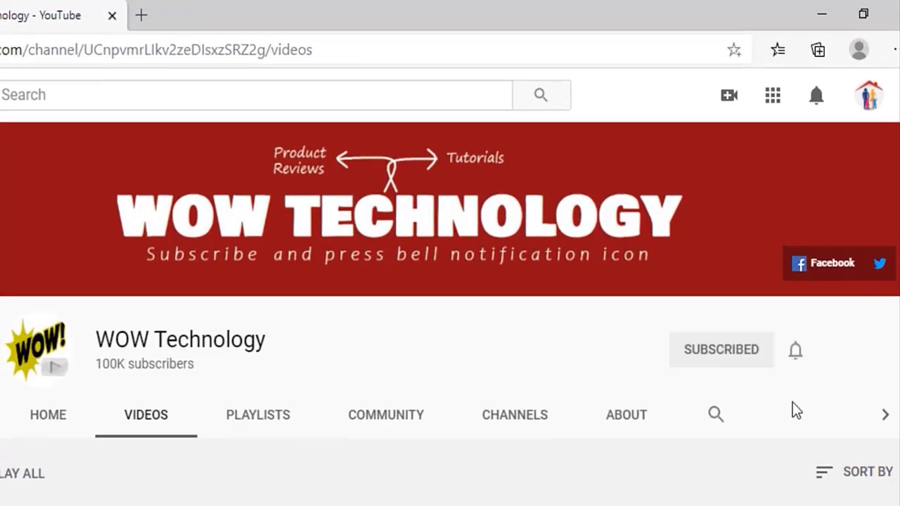
left_click(798, 352)
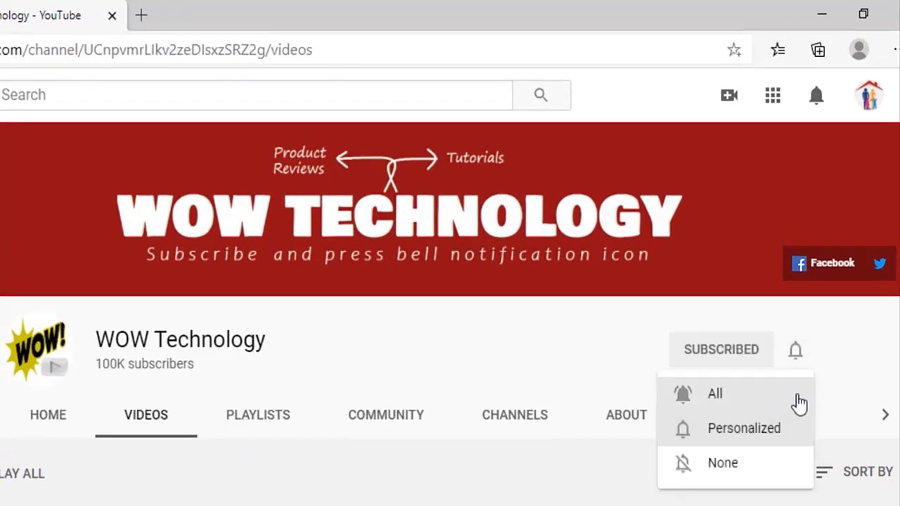